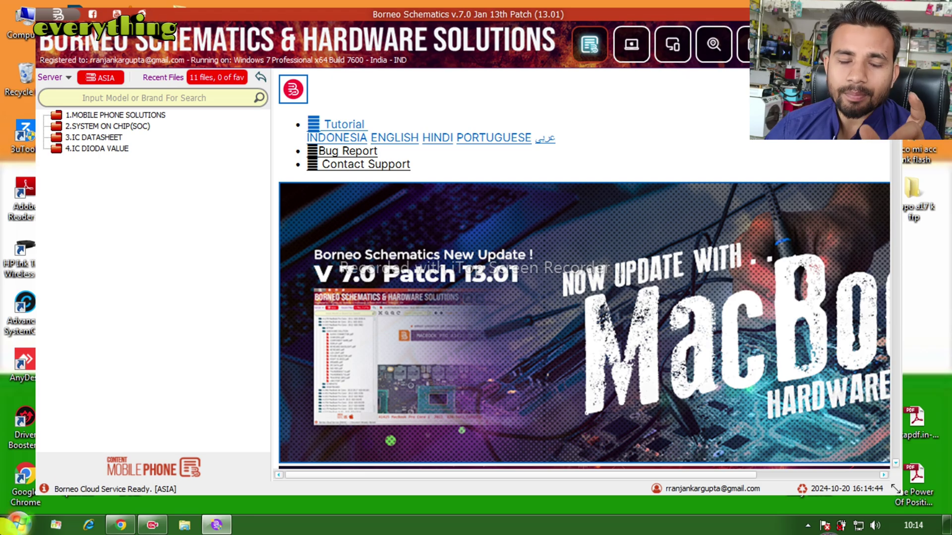
- Try to uninstall the existing Borneo Schematics version from the Windows list of installed programs
click(18, 525)
click(239, 322)
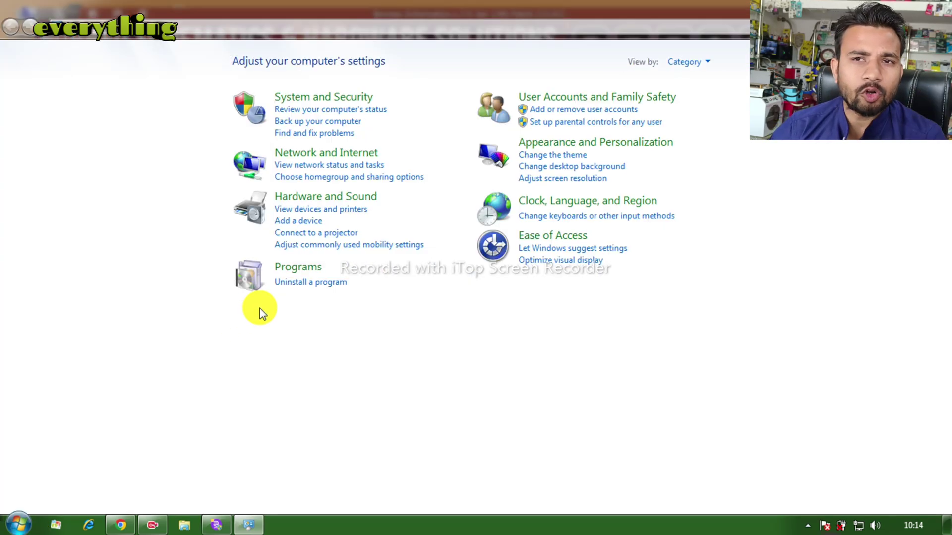
click(299, 286)
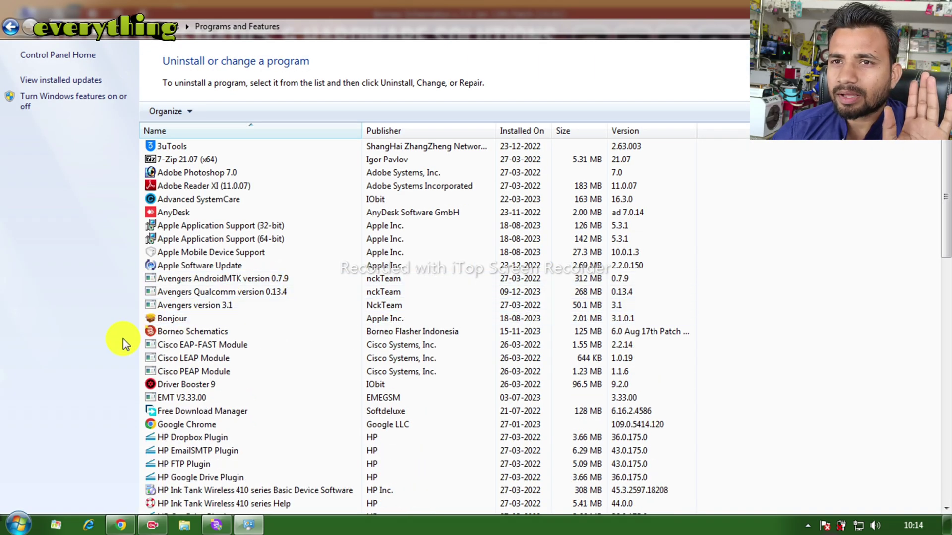
right_click(195, 328)
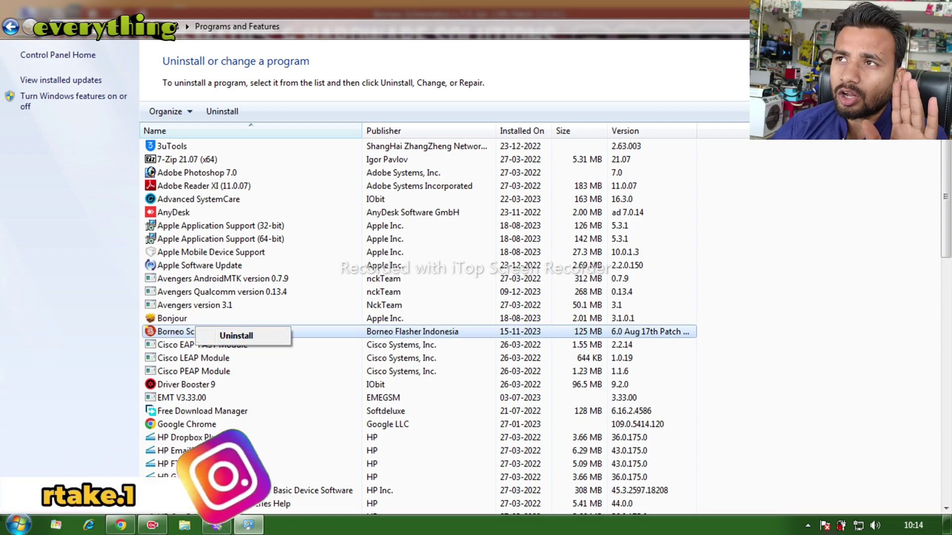
click(236, 335)
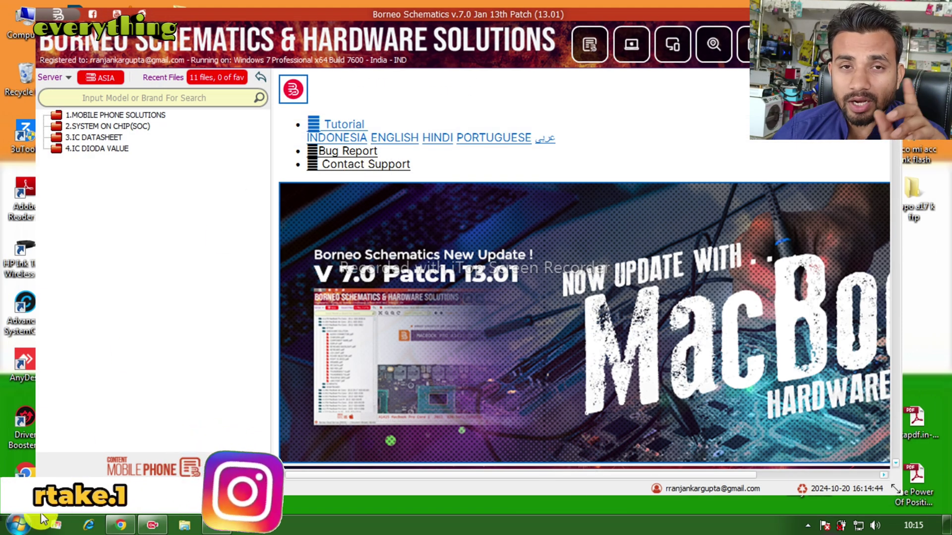
- Switch to Chrome, search for "borneo schematic" in a new tab and view the BORNEO SCHEMATICS DOWNLOAD page
click(119, 524)
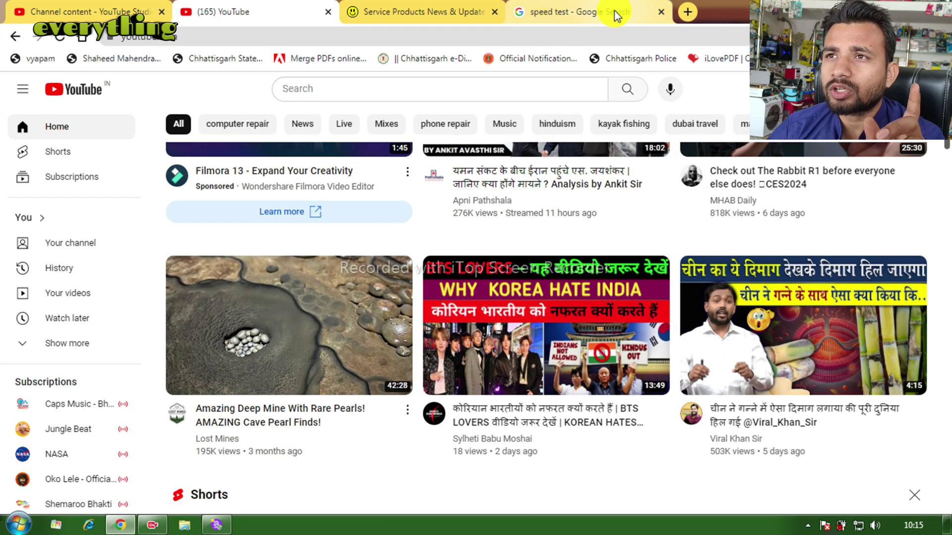
click(615, 12)
click(687, 12)
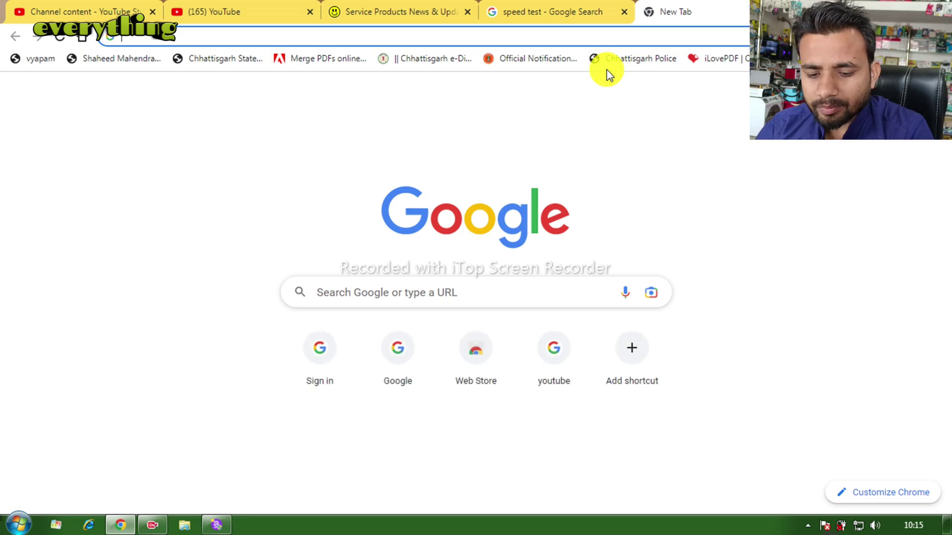
text(bor)
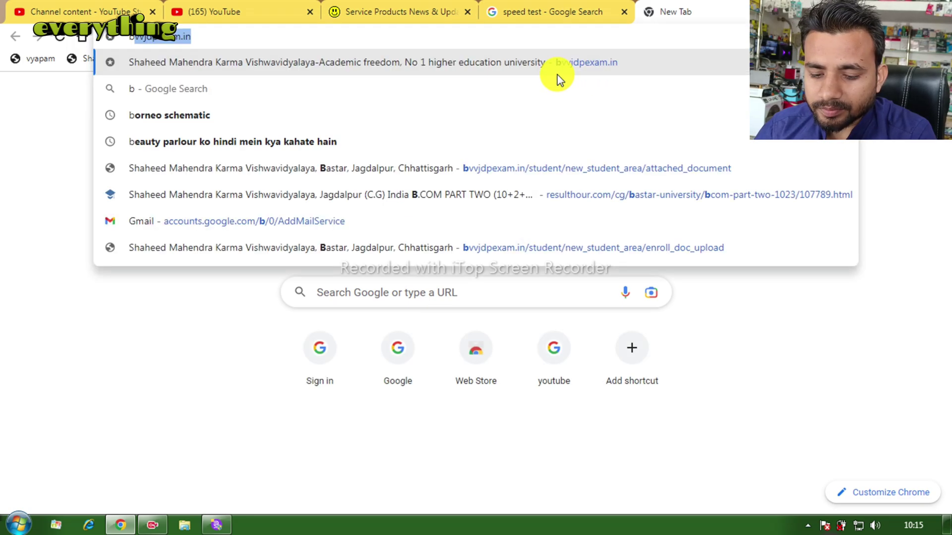
key(Down)
click(159, 97)
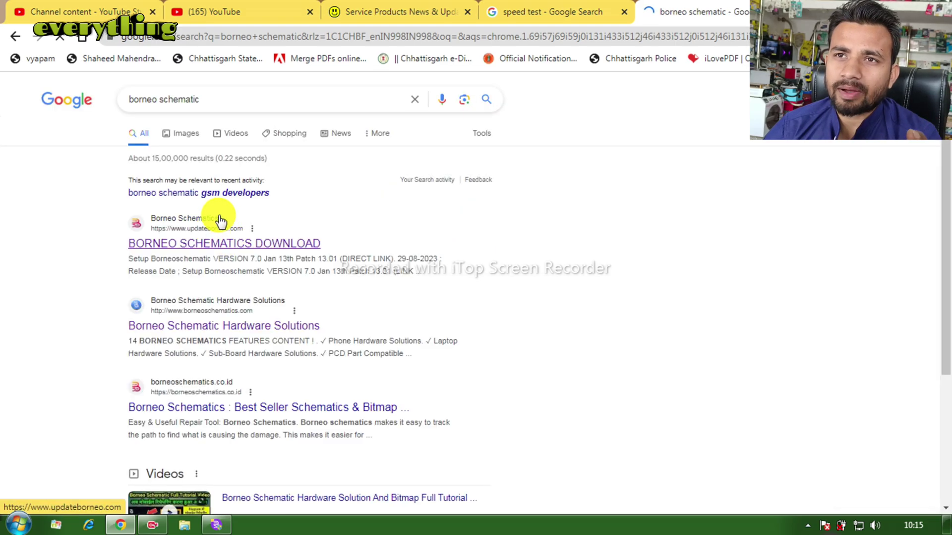
click(214, 245)
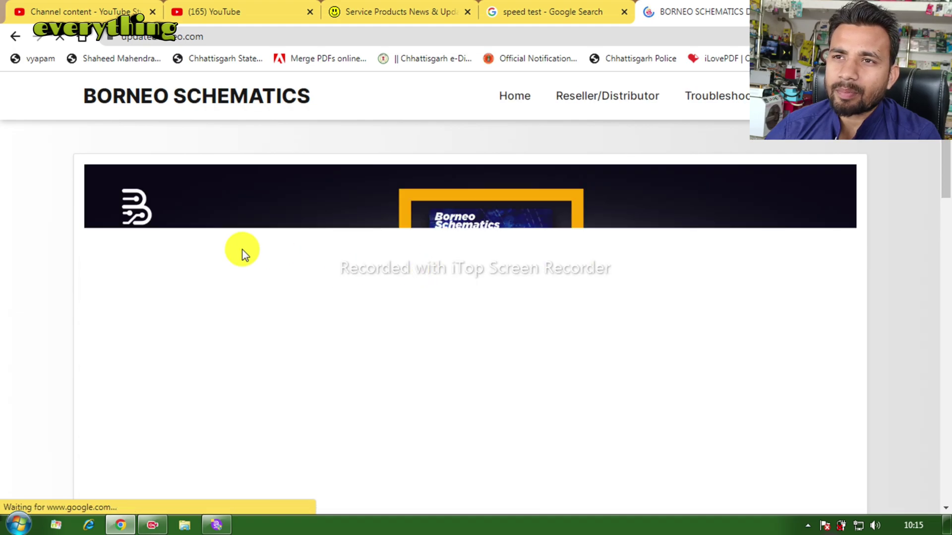
scroll(299, 281, down, 2)
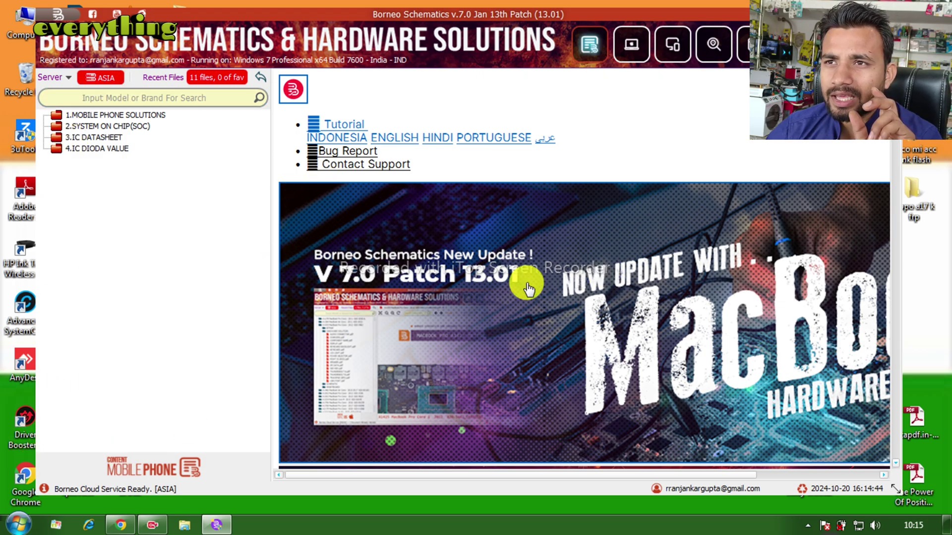
- In Borneo Schematics, expand 1.MOBILE PHONE SOLUTIONS, the REALME brand and the REALME 6 model folder
drag(545, 10, 583, 0)
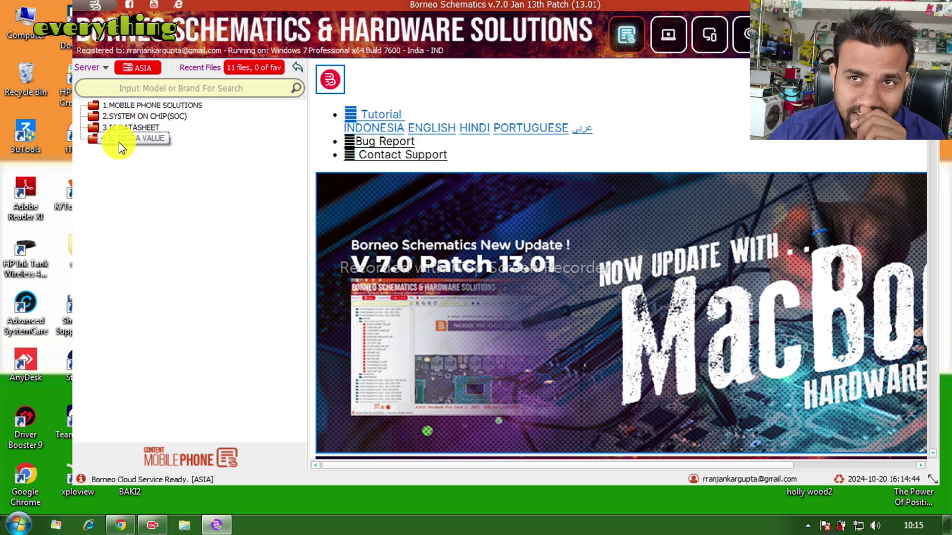
double_click(113, 106)
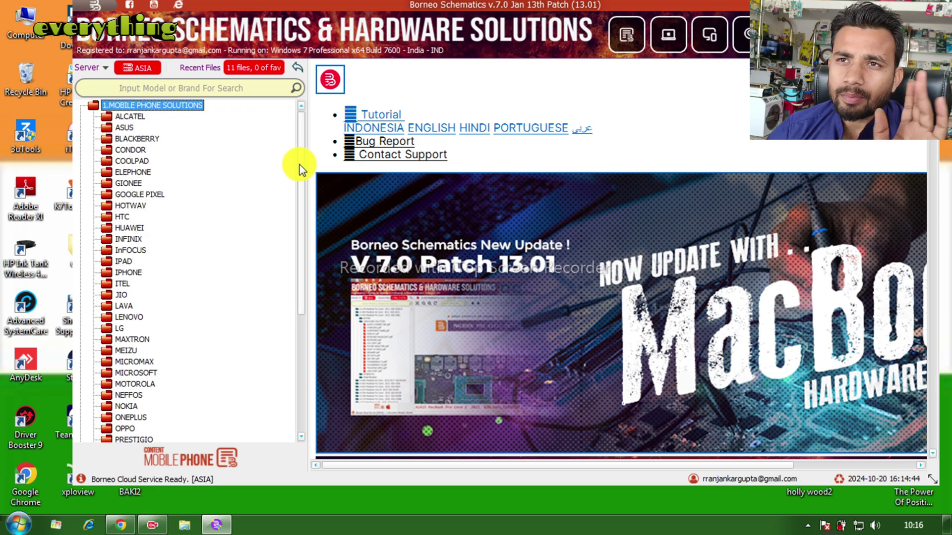
scroll(300, 165, down, 3)
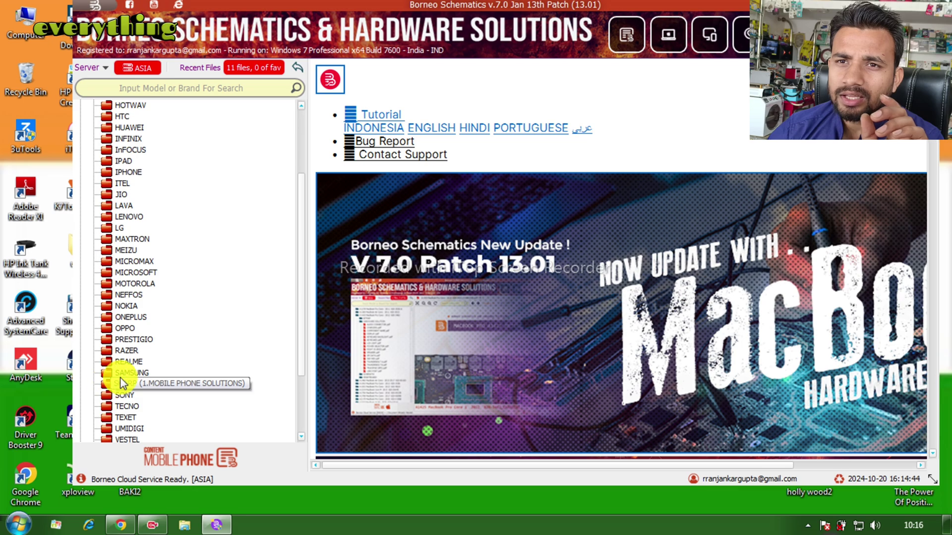
double_click(128, 362)
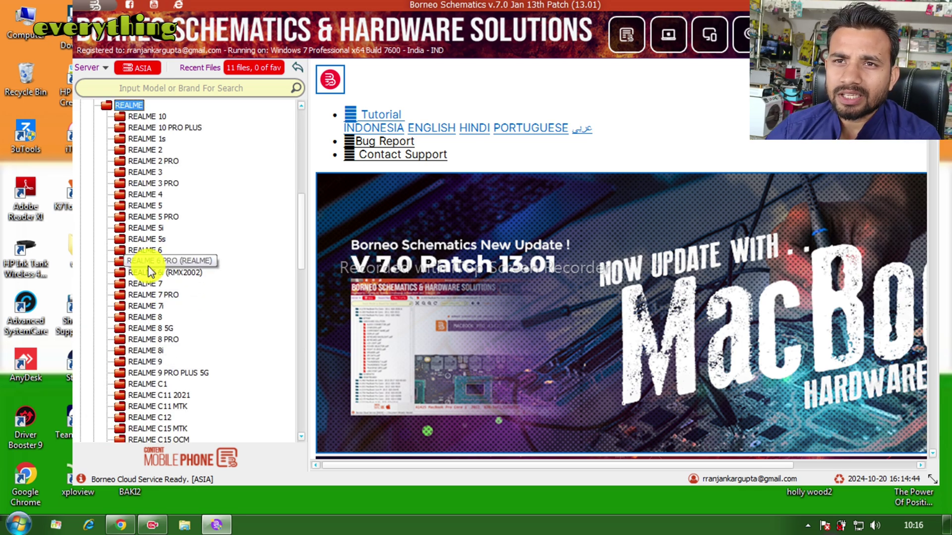
double_click(152, 250)
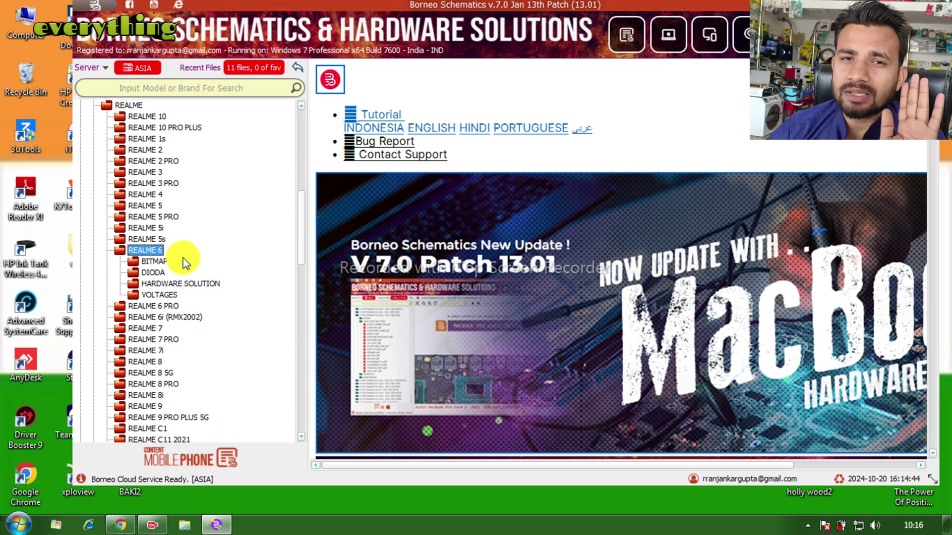
click(130, 250)
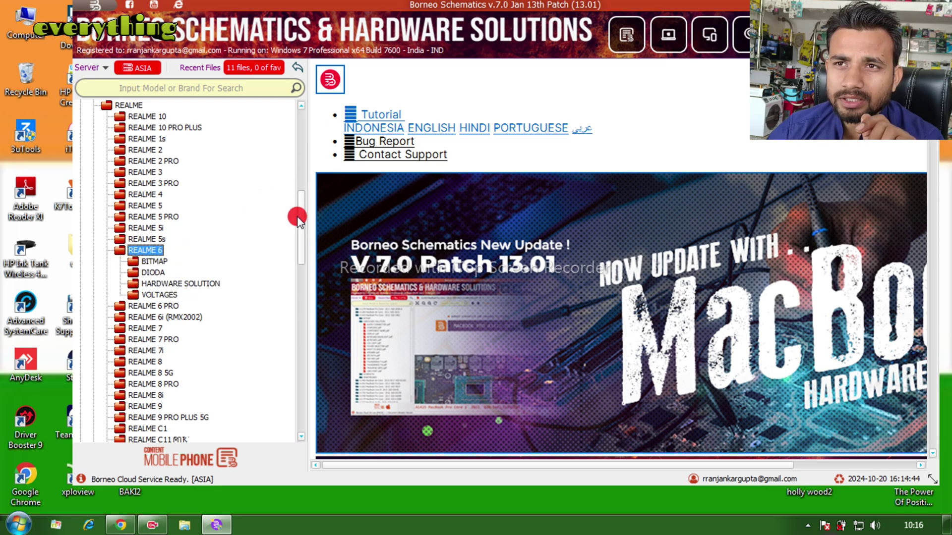
- Look through the Realme model list, then expand the VOLTAGES folder of REALME 6 to view its files
drag(299, 221, 323, 382)
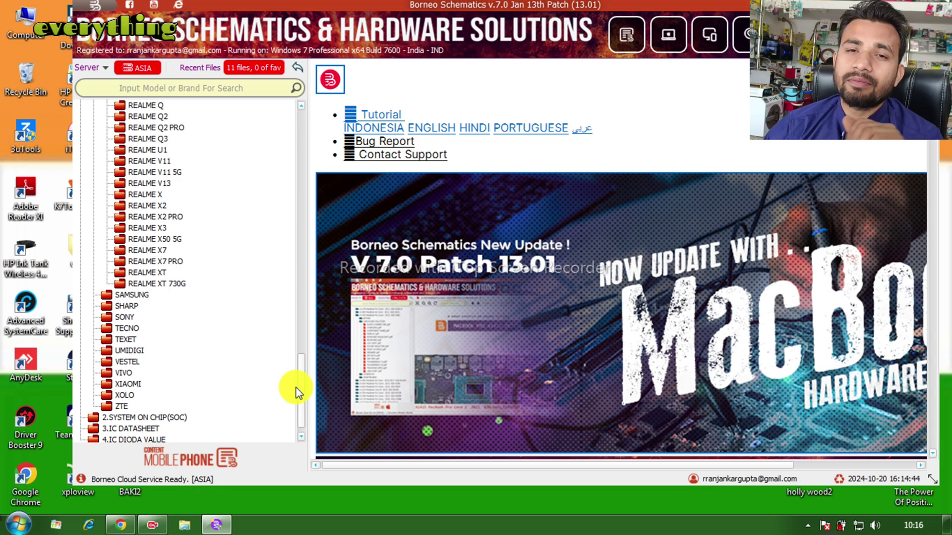
drag(308, 382, 307, 224)
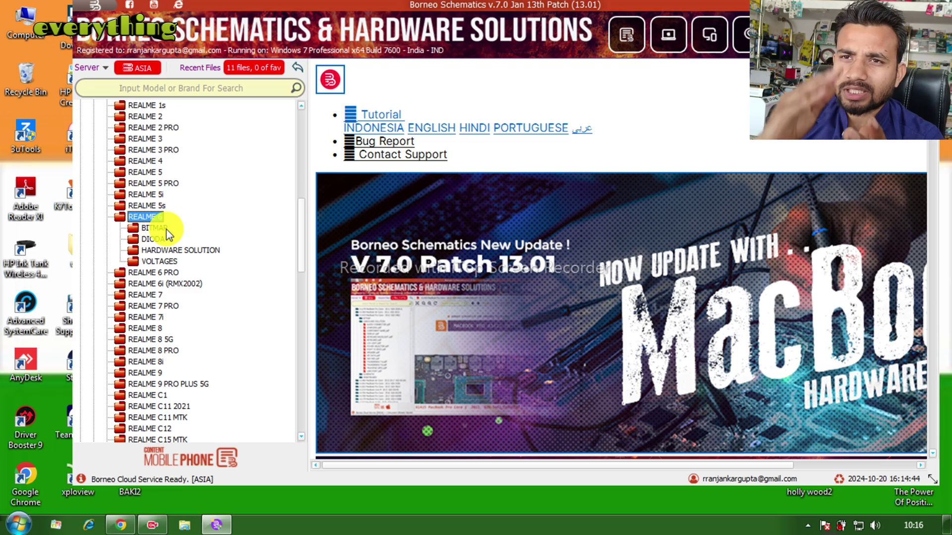
click(153, 239)
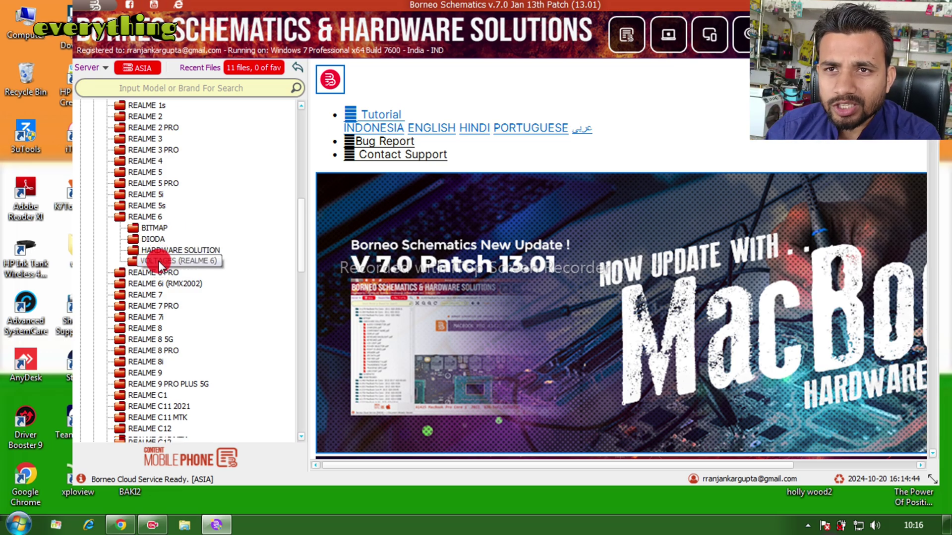
click(158, 261)
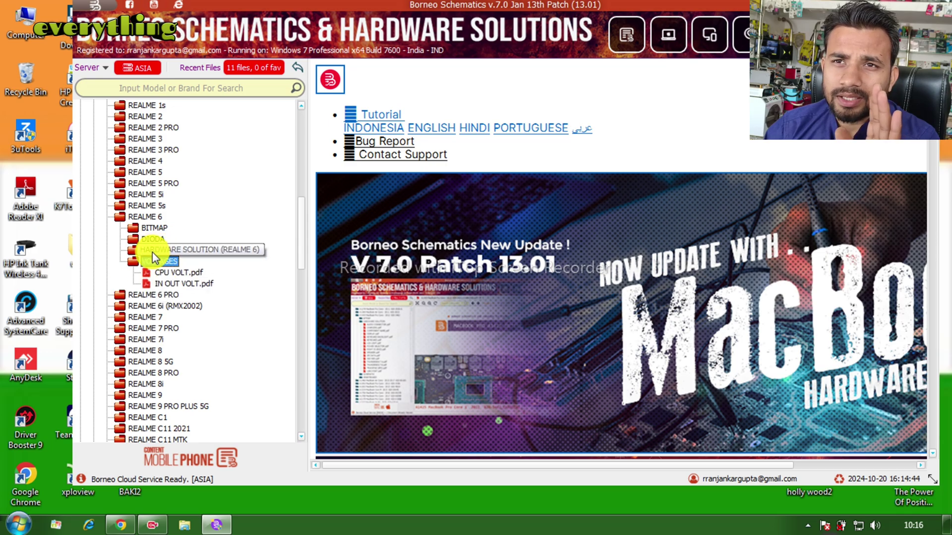
click(173, 250)
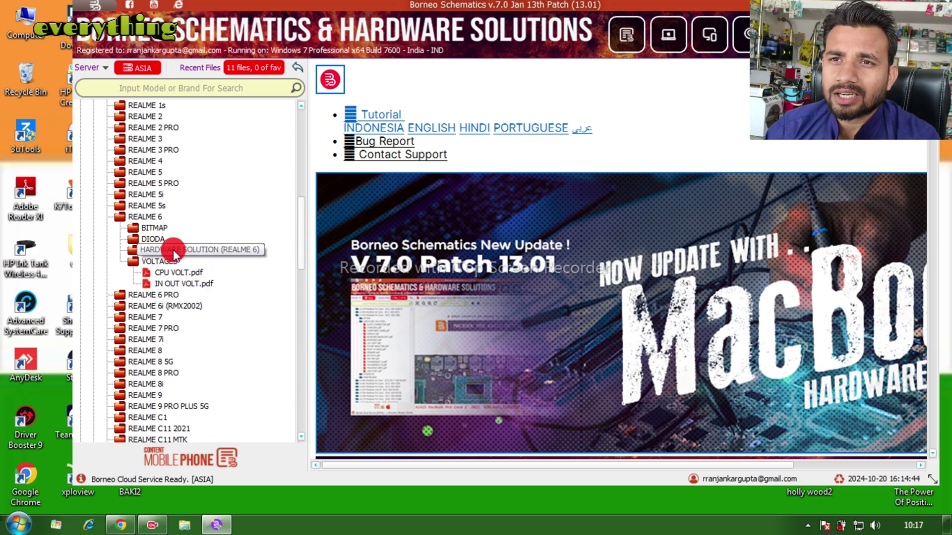
- Open MAIN.pcbe from the BITMAP folder of REALME 6 and close the directory panel
double_click(151, 230)
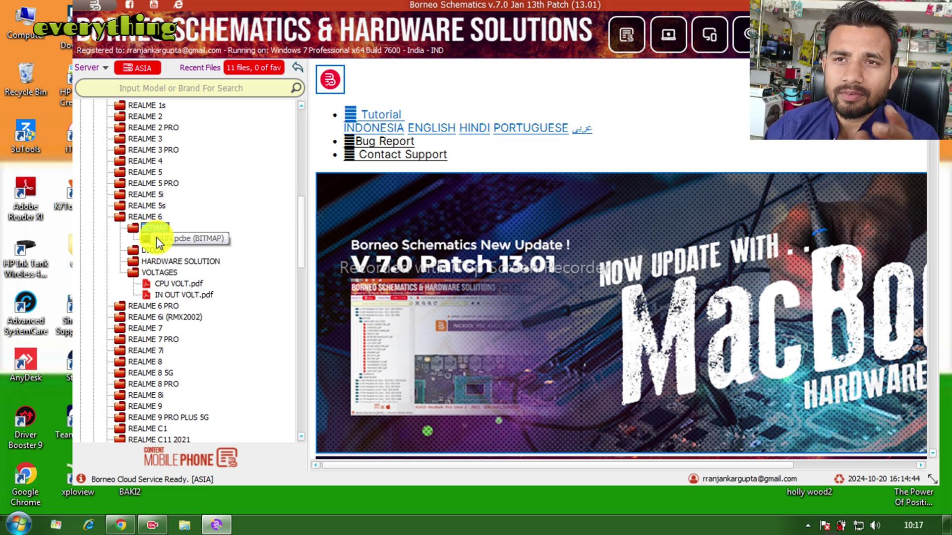
double_click(156, 238)
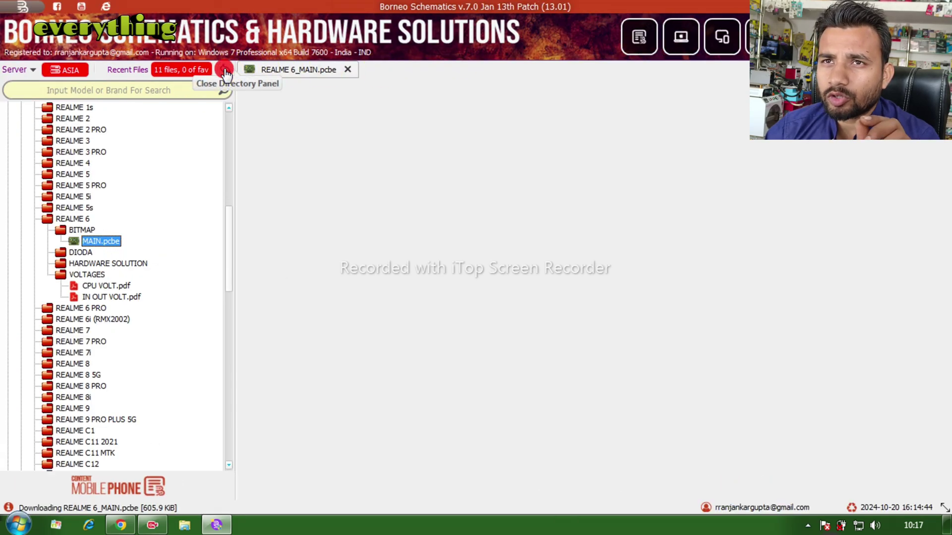
click(226, 69)
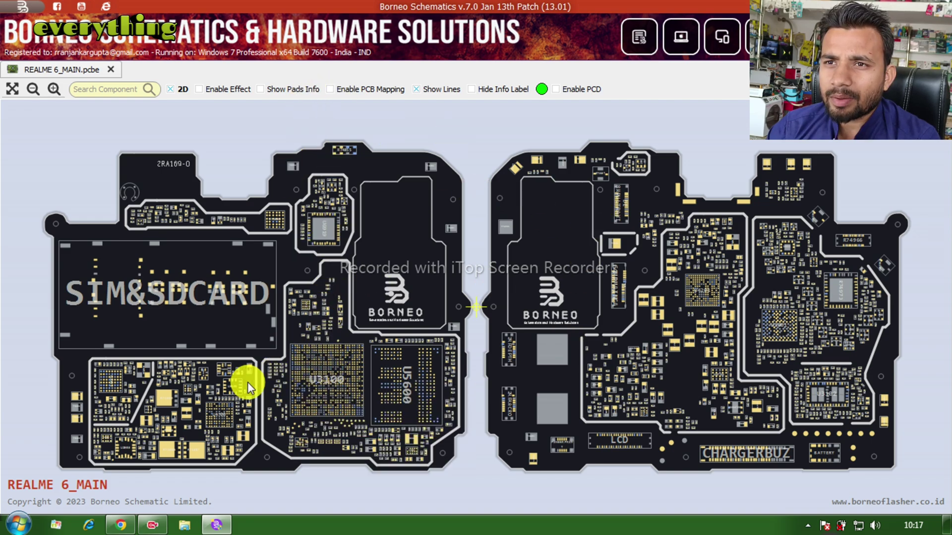
- Turn on Enable Effect, Show Pads Info and Hide Info Label, and switch Enable PCB Mapping and Enable PCD on and back off
mouse_move(226, 386)
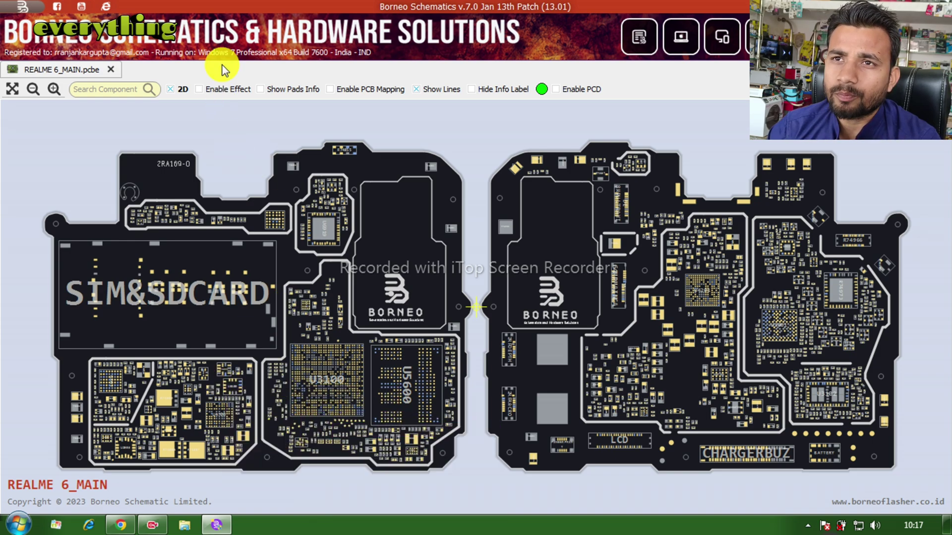
click(208, 89)
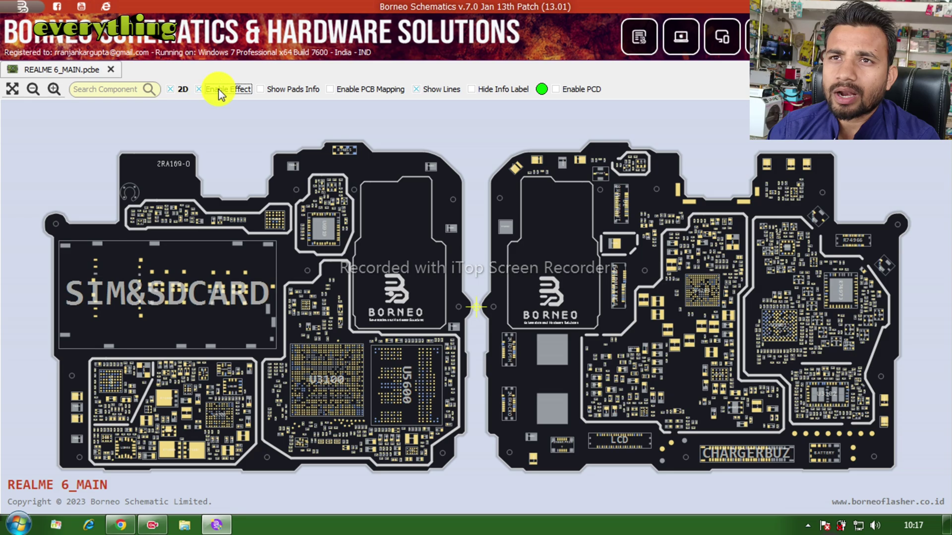
click(263, 90)
click(335, 91)
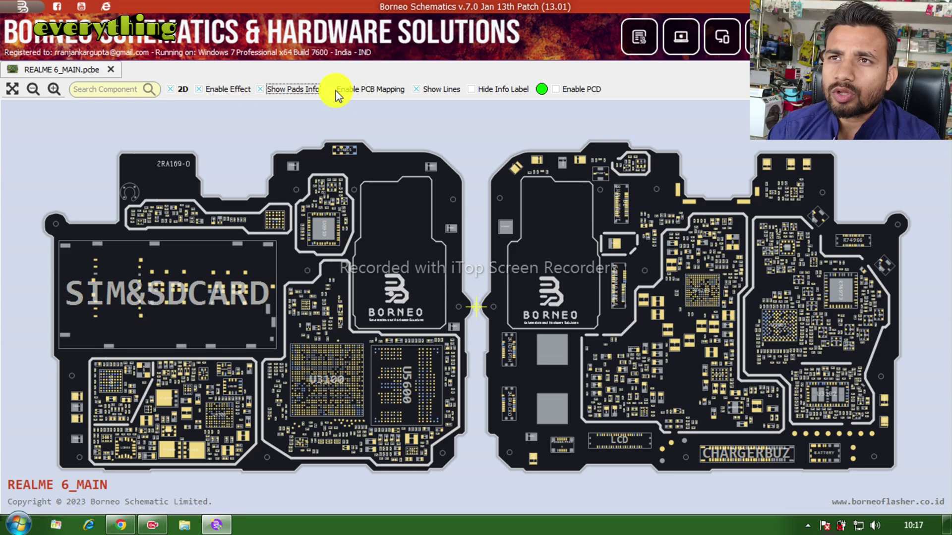
click(335, 92)
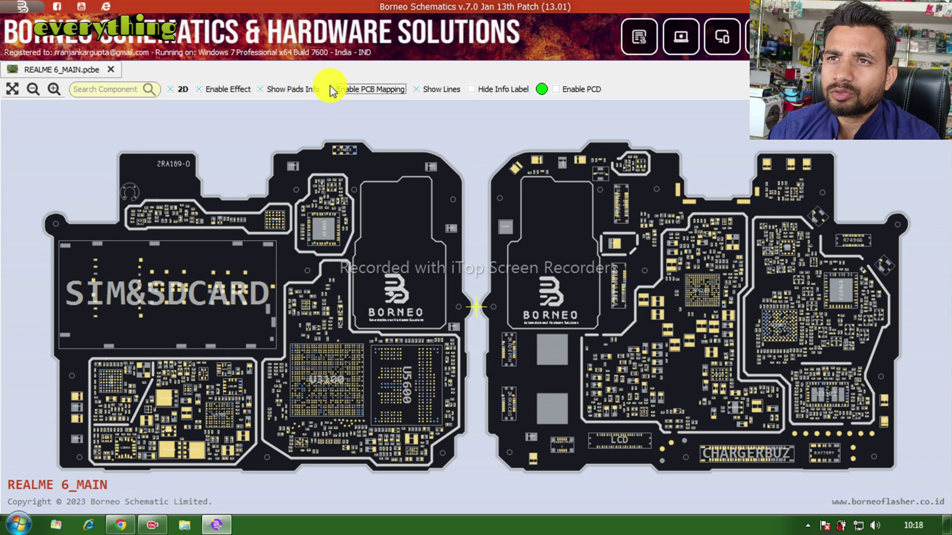
click(471, 90)
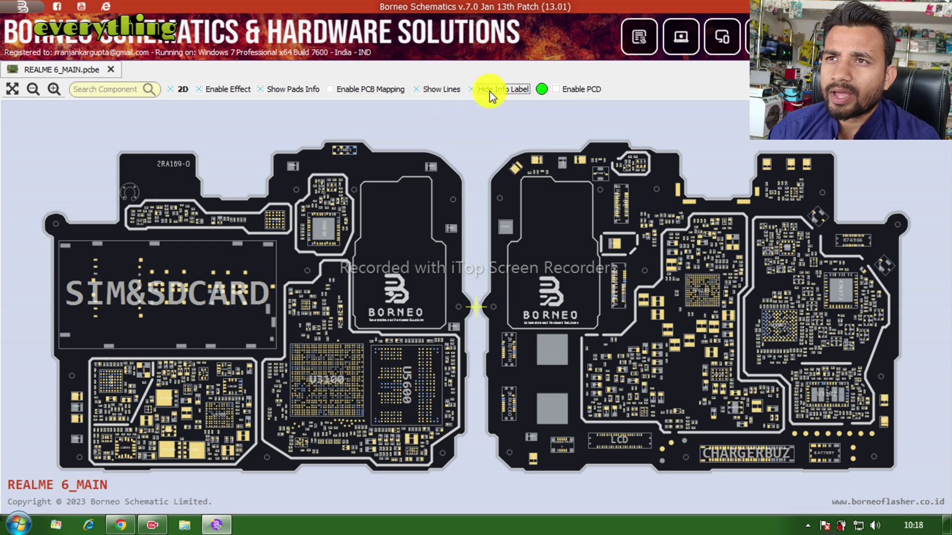
click(556, 90)
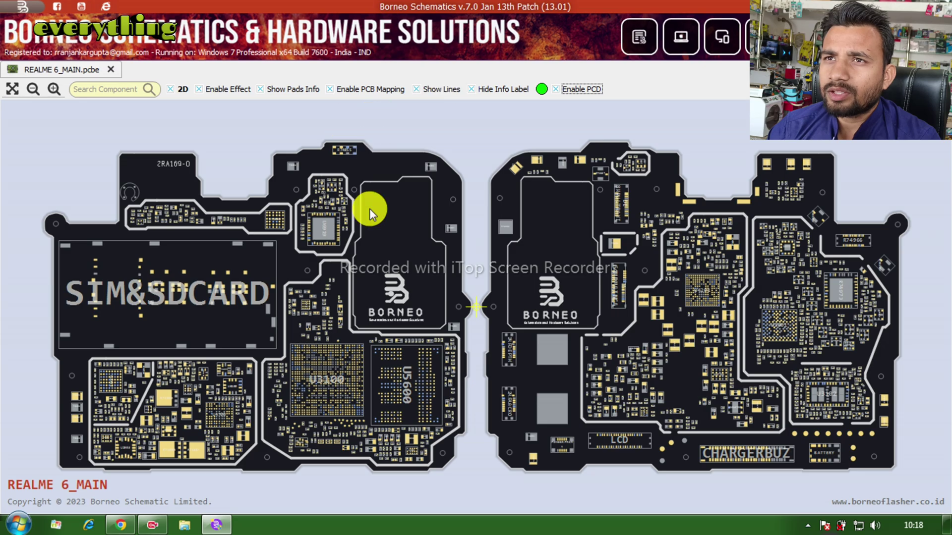
click(370, 210)
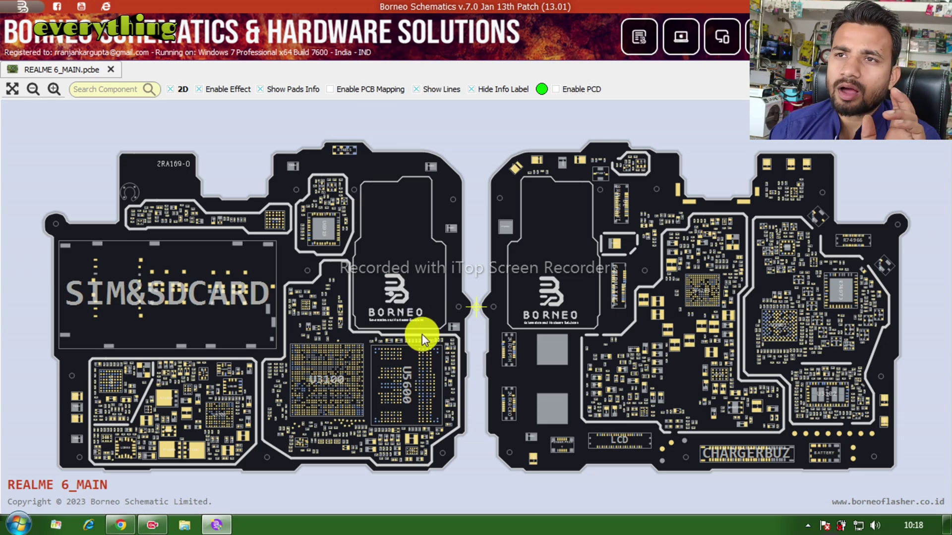
- Inspect the part, net and pin information of the small component's upper pad just above and right of U6100 on the board
scroll(422, 334, up, 3)
drag(412, 275, 489, 221)
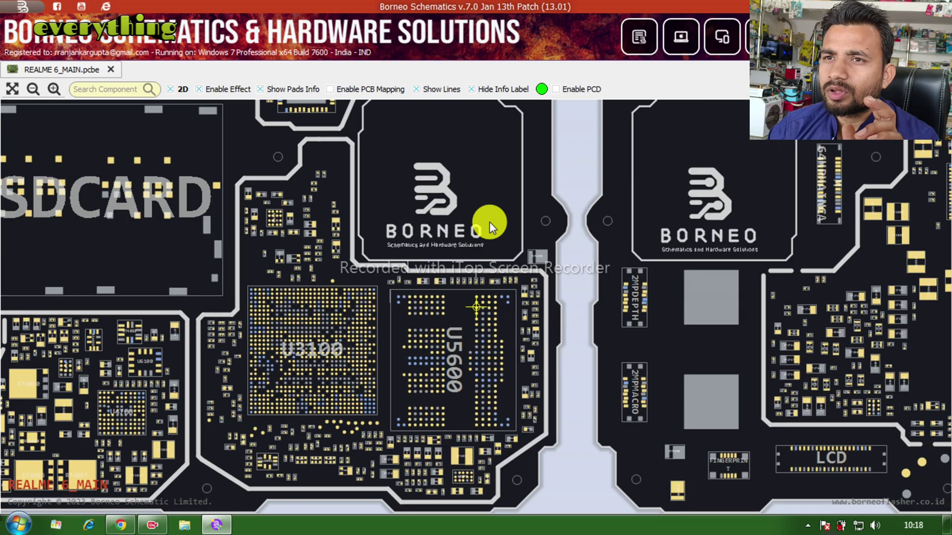
scroll(303, 283, up, 3)
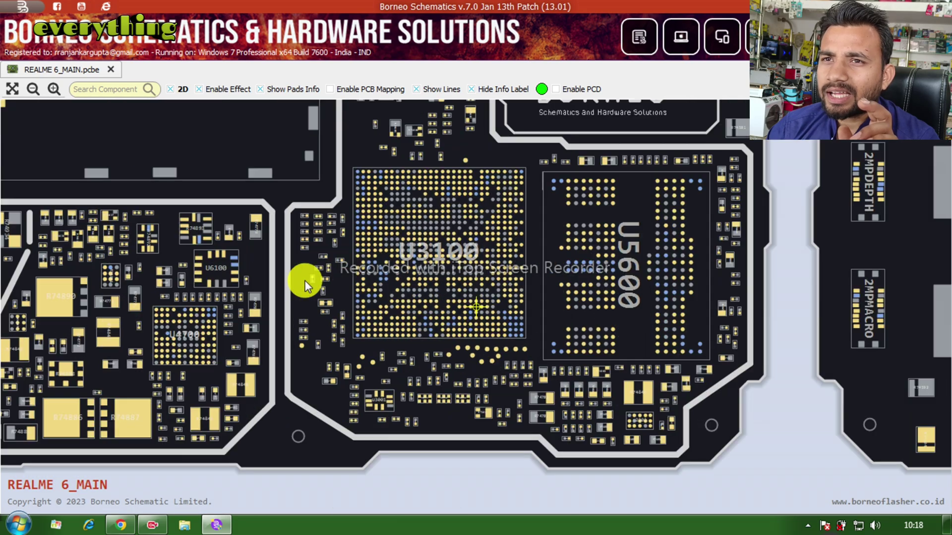
drag(305, 285, 410, 293)
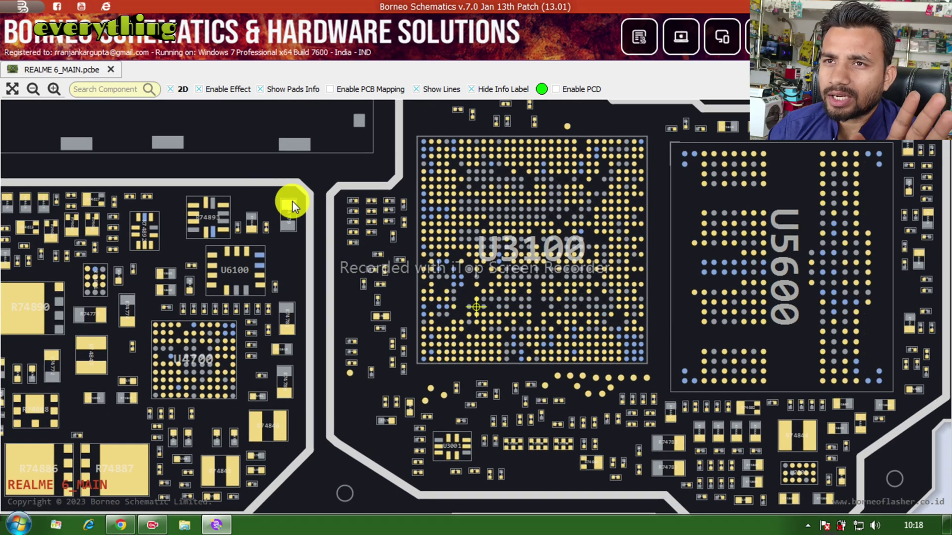
click(291, 202)
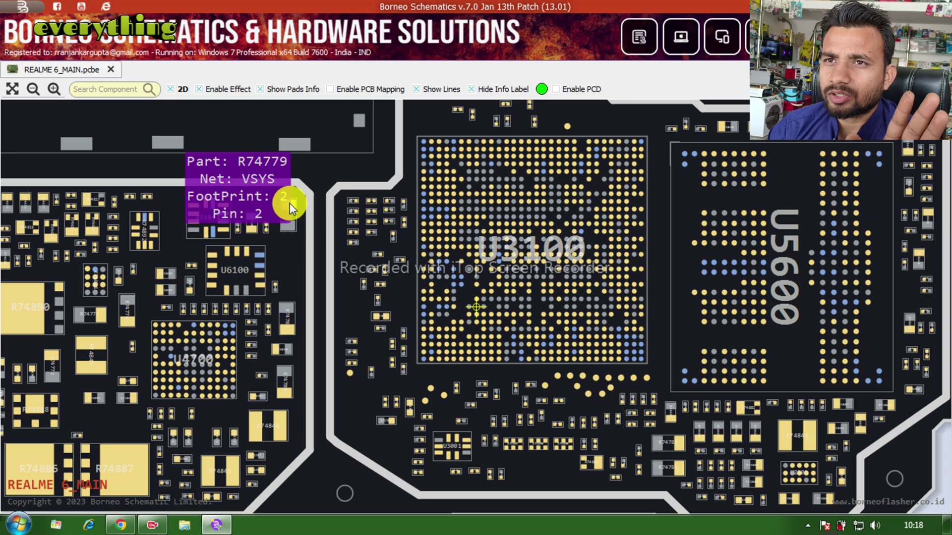
- Highlight the VSYS net from the small component's upper pad just above and right of U6100 and examine its connections across the board
click(288, 203)
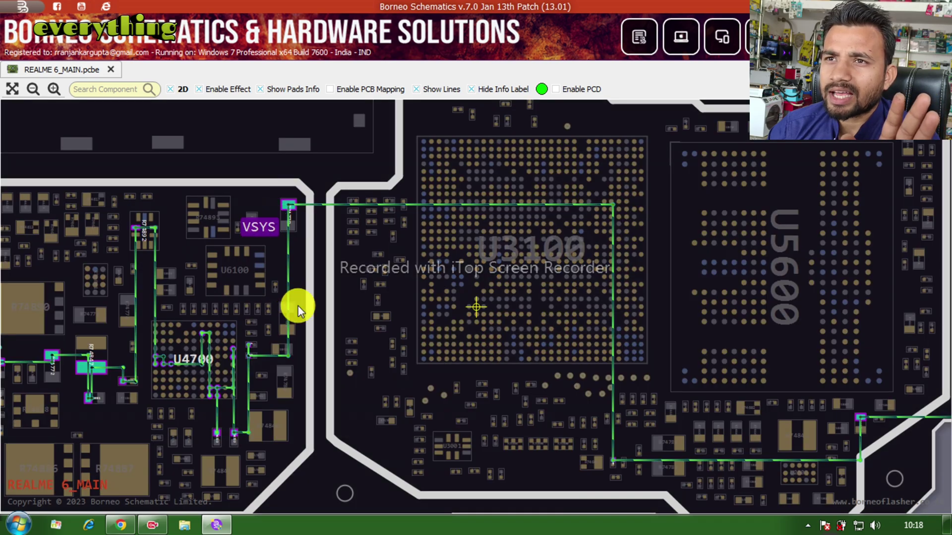
click(353, 247)
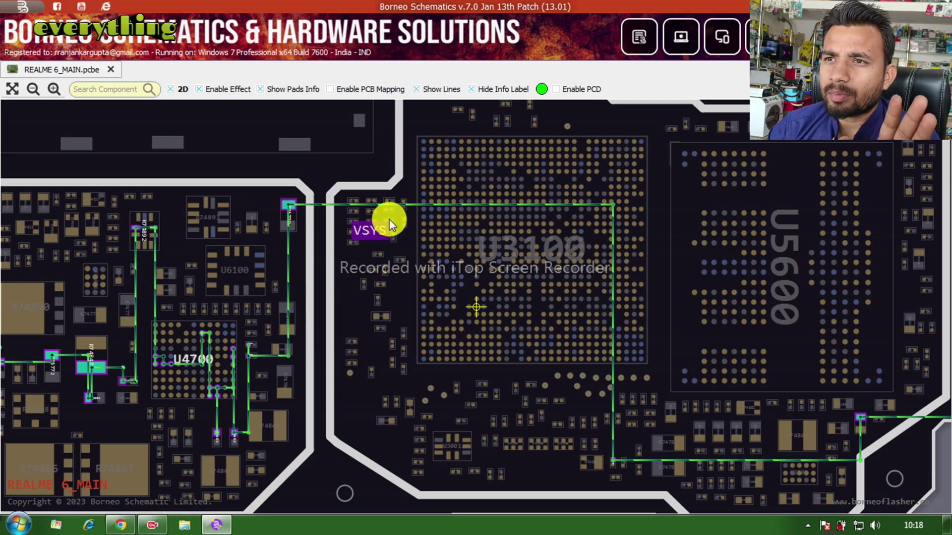
scroll(389, 219, down, 3)
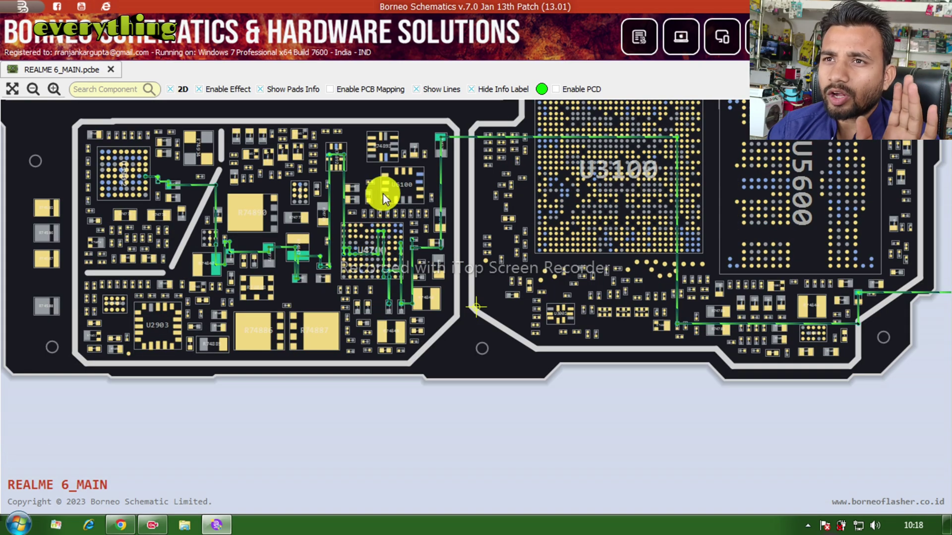
mouse_move(378, 243)
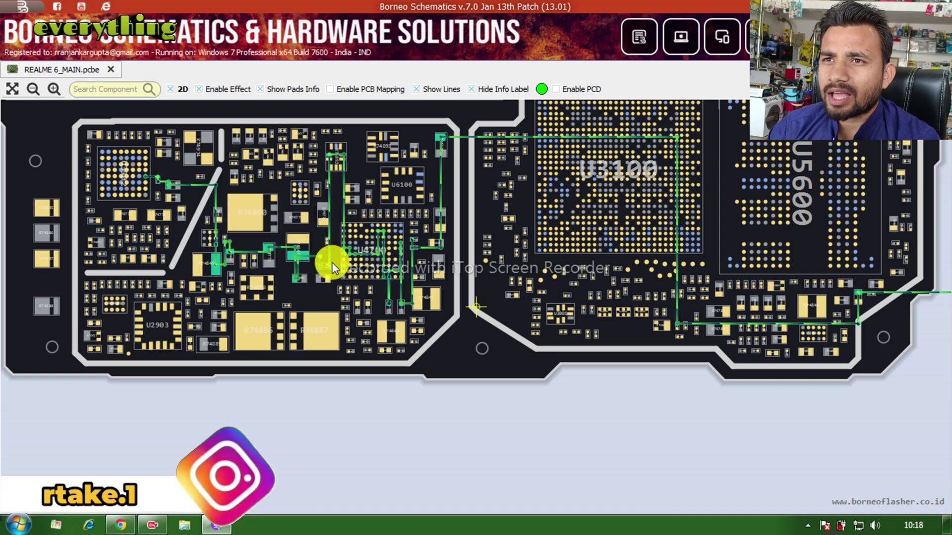
click(376, 245)
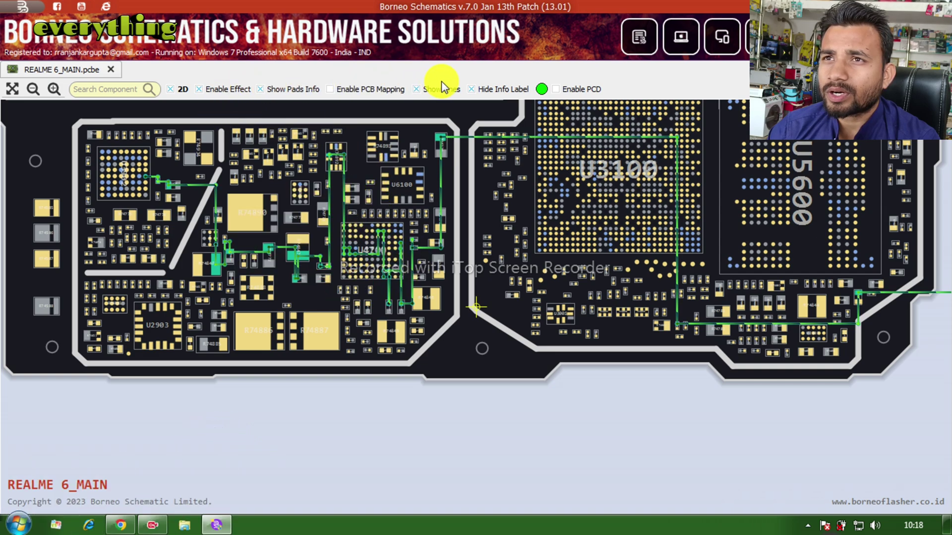
click(272, 90)
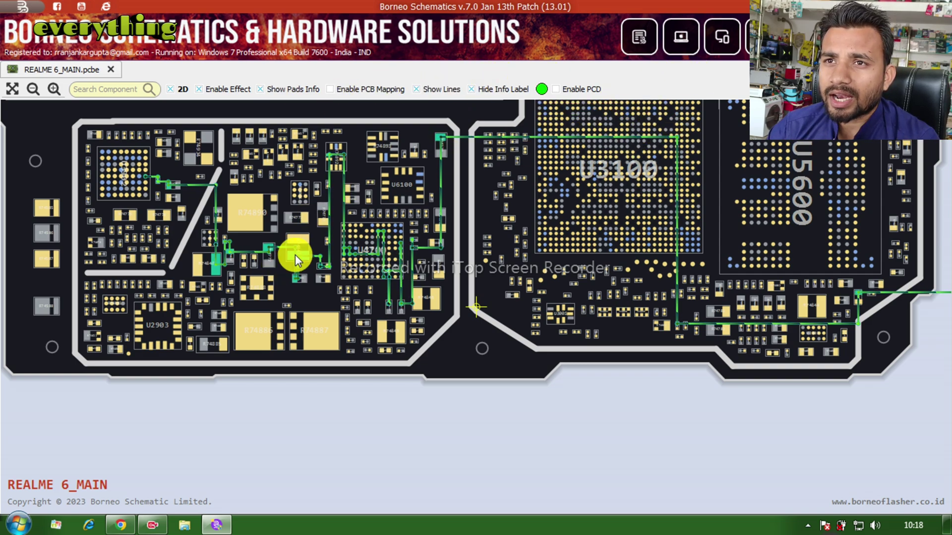
mouse_move(295, 254)
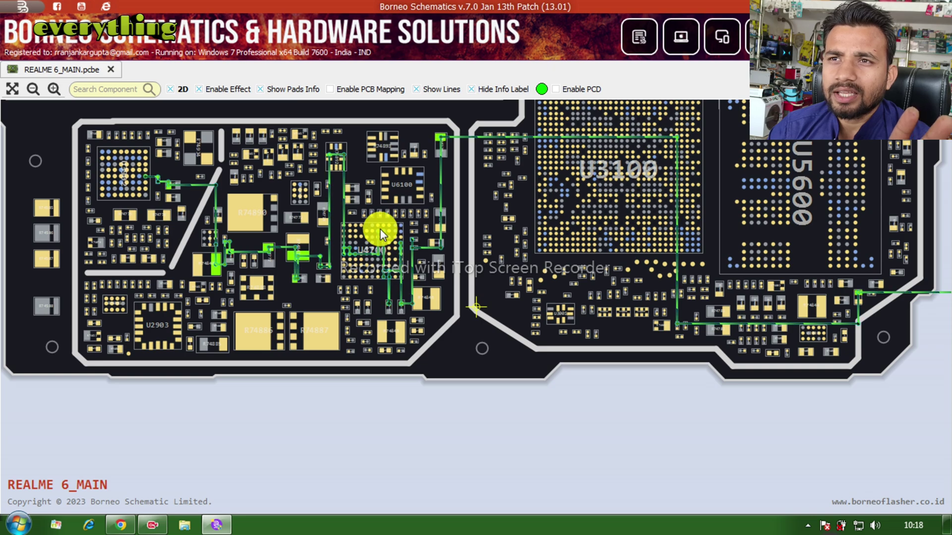
- Highlight the CHGVMID net at U4700 and examine its connected pins and pads up close
drag(371, 230, 376, 267)
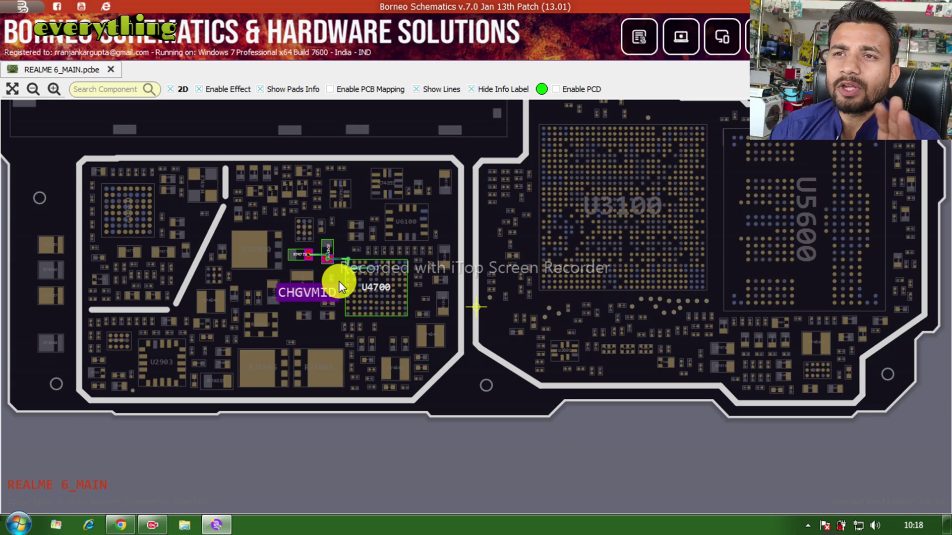
scroll(340, 287, up, 2)
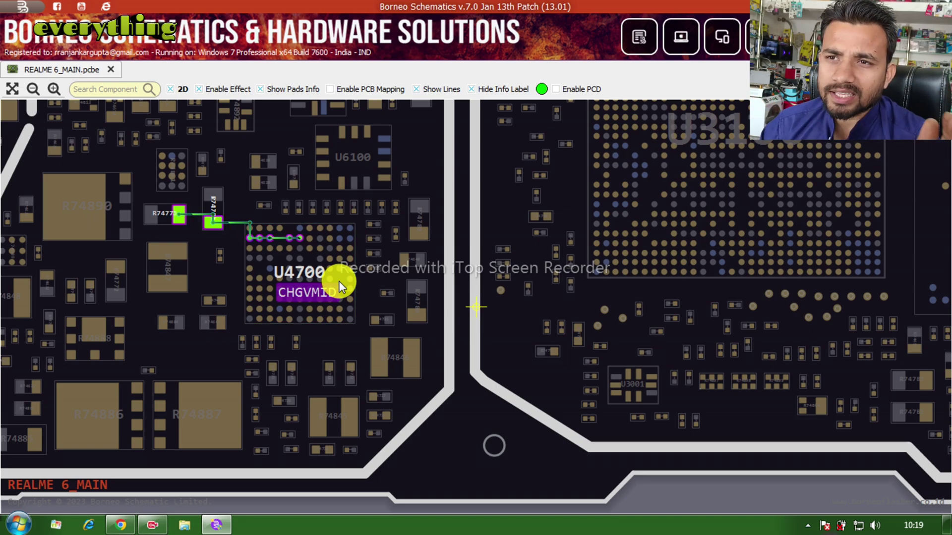
scroll(340, 286, up, 3)
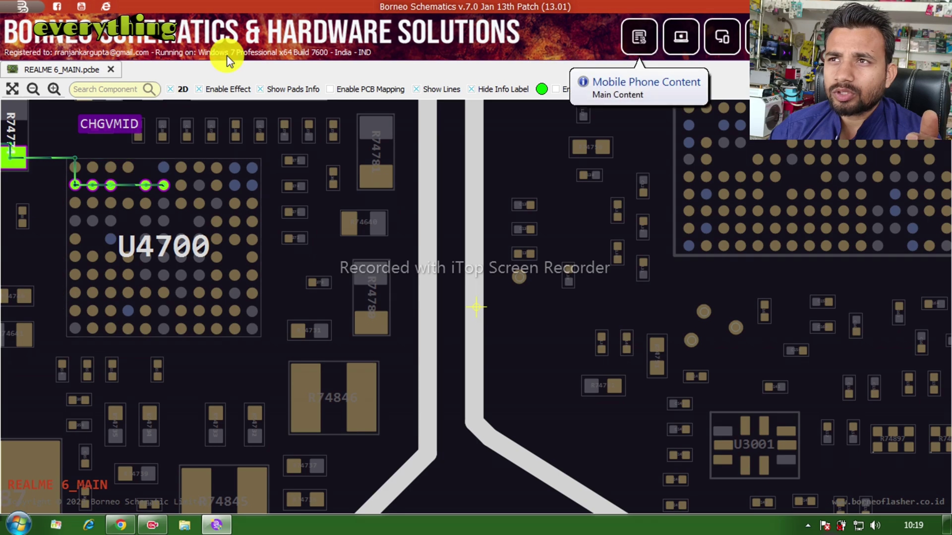
- Close the REALME 6 mainboard file and reopen the mobile phone content directory
click(111, 70)
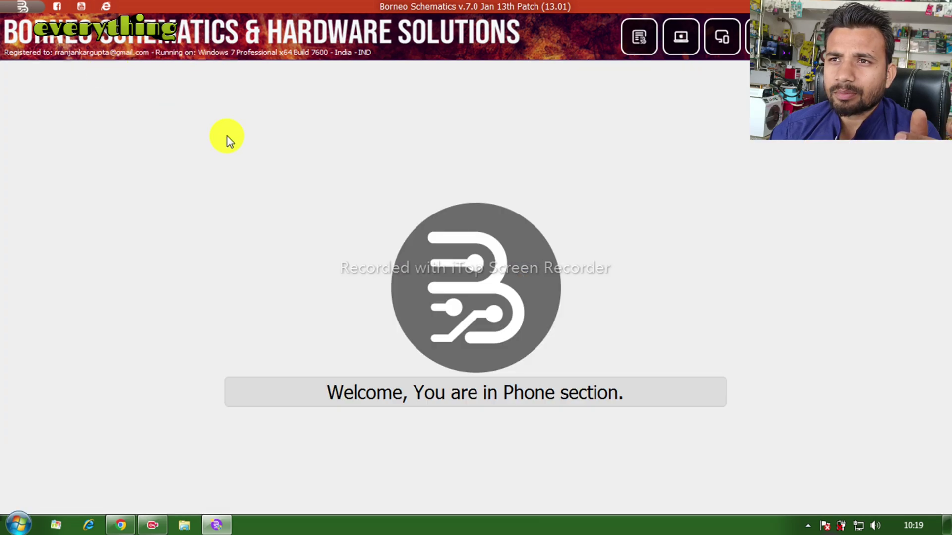
click(633, 33)
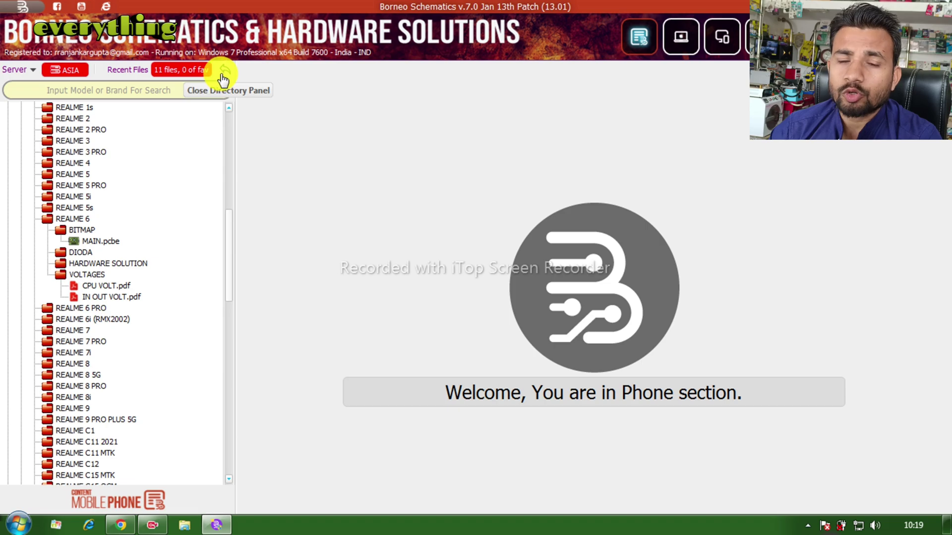
- Expand the HARDWARE SOLUTION folder of REALME 6 and open CHARGER DATA.pdf
click(79, 264)
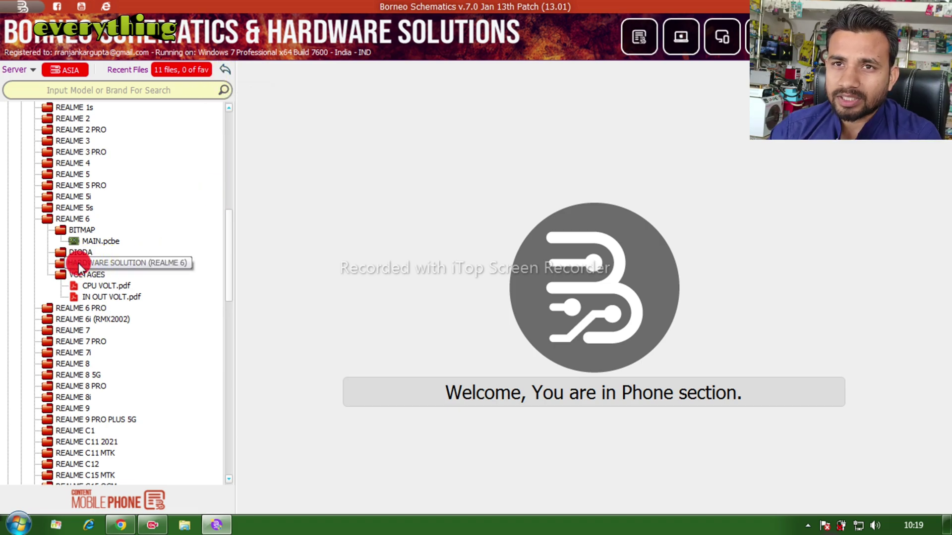
scroll(97, 310, down, 5)
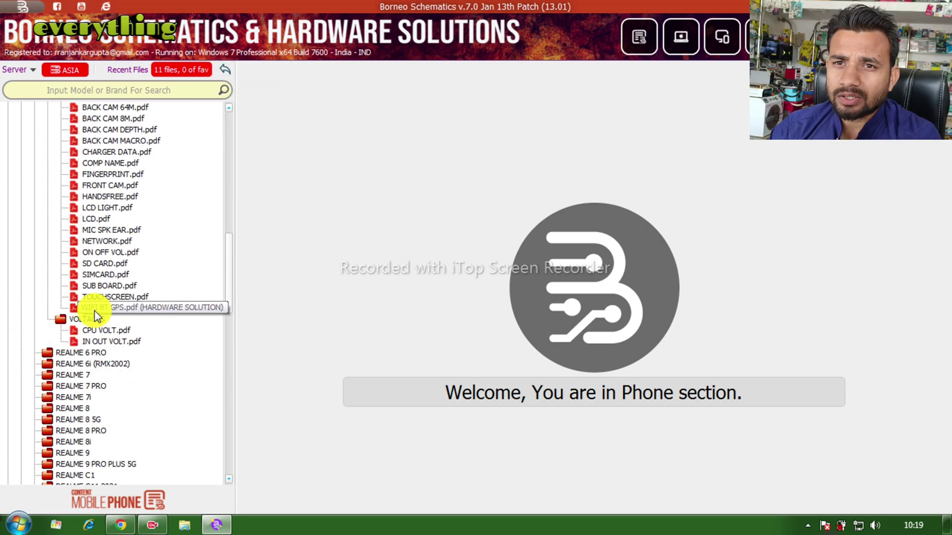
scroll(97, 315, up, 3)
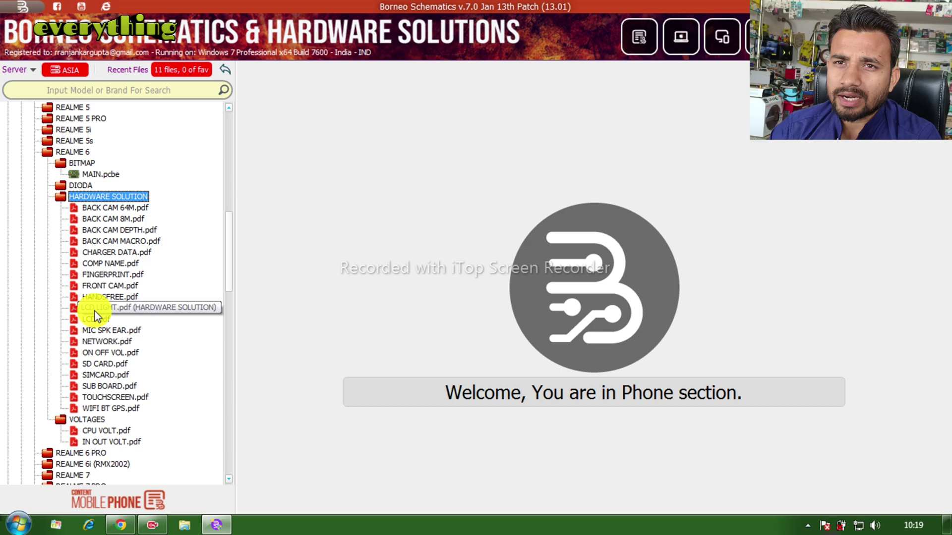
double_click(104, 253)
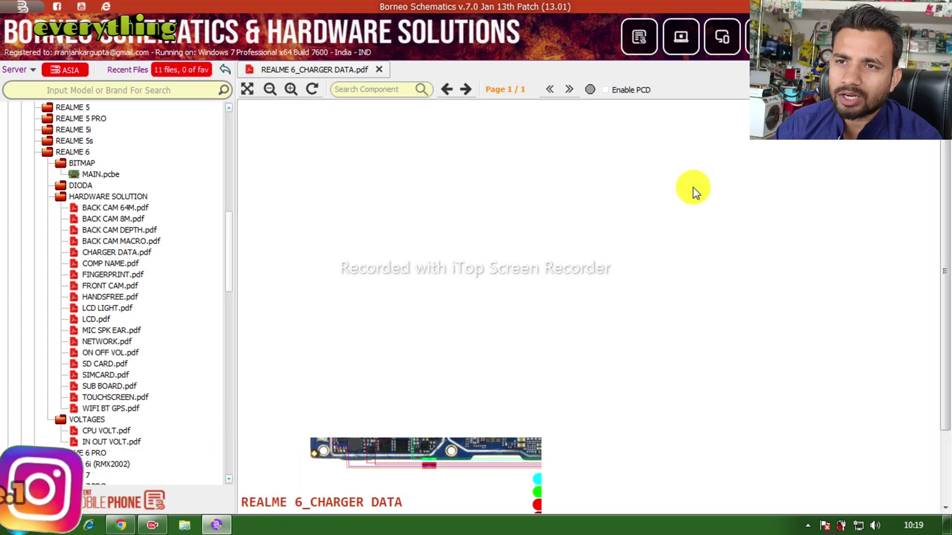
- Examine the coloured charger and data line paths on the REALME 6 board photos, around the large chips and the charging section
scroll(608, 294, up, 8)
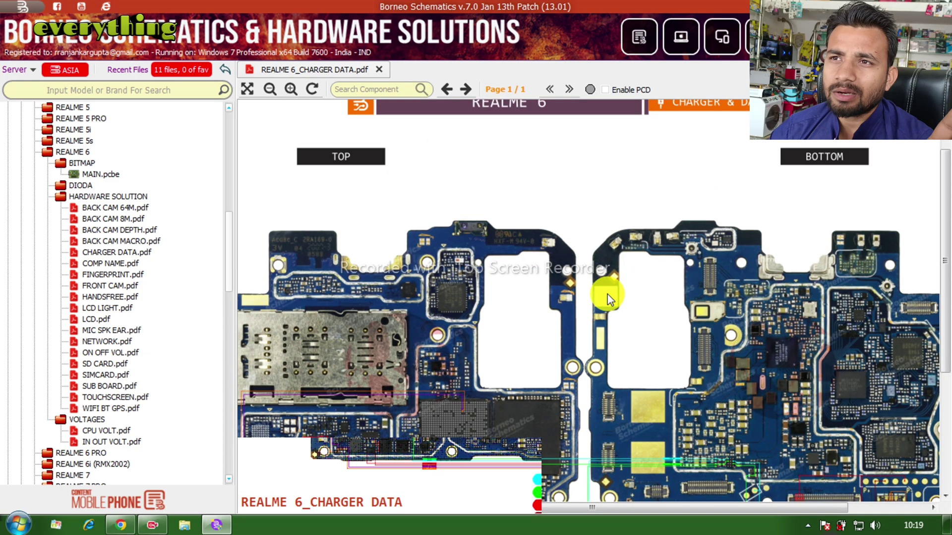
scroll(605, 296, down, 6)
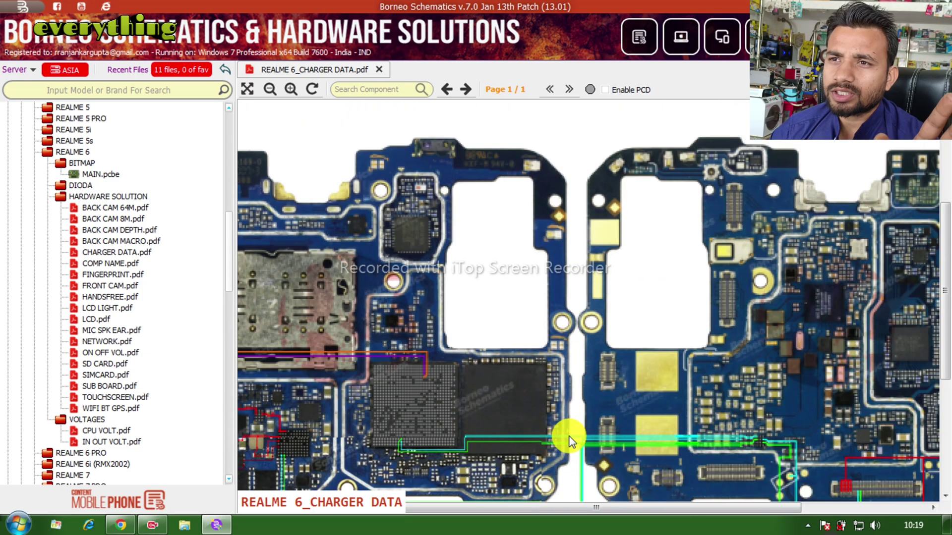
scroll(566, 439, up, 8)
drag(762, 286, 850, 193)
scroll(793, 277, down, 5)
scroll(699, 379, up, 3)
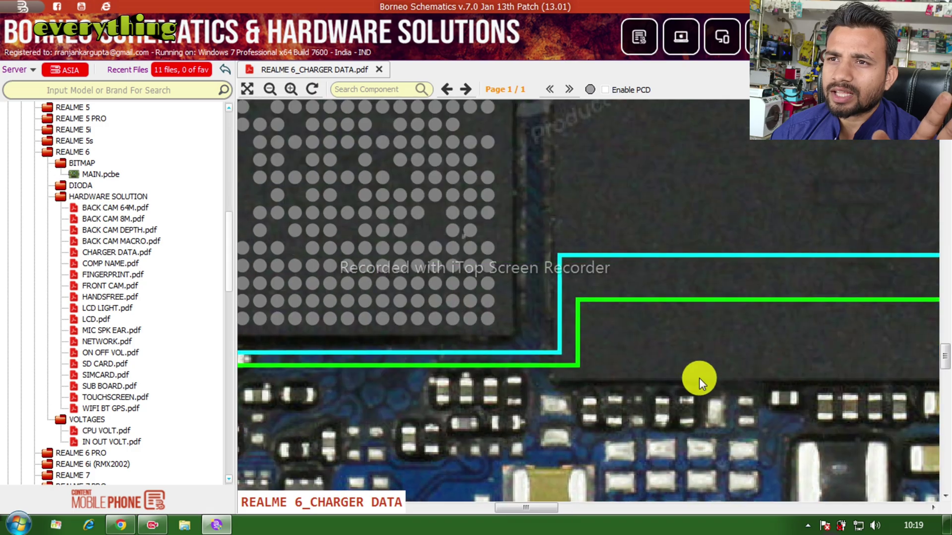
scroll(580, 397, down, 5)
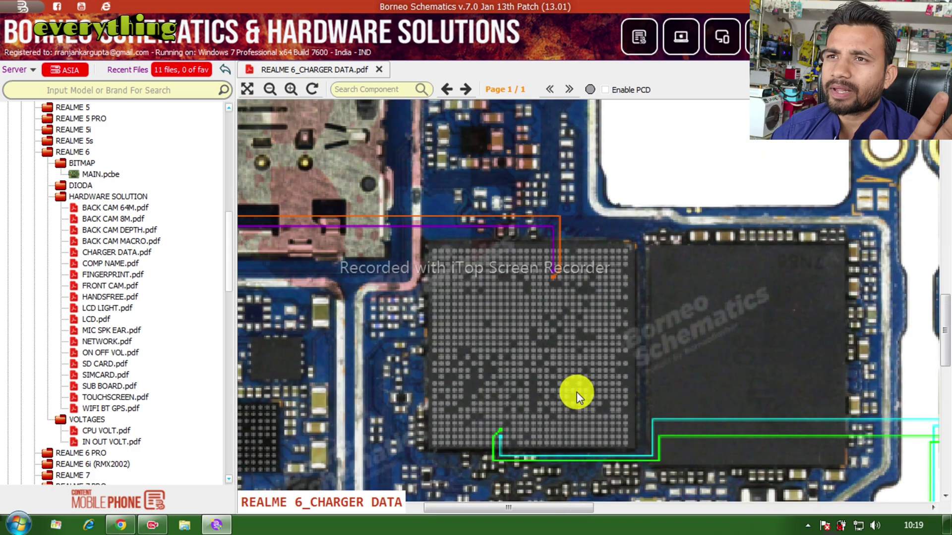
drag(576, 393, 772, 279)
scroll(587, 358, up, 4)
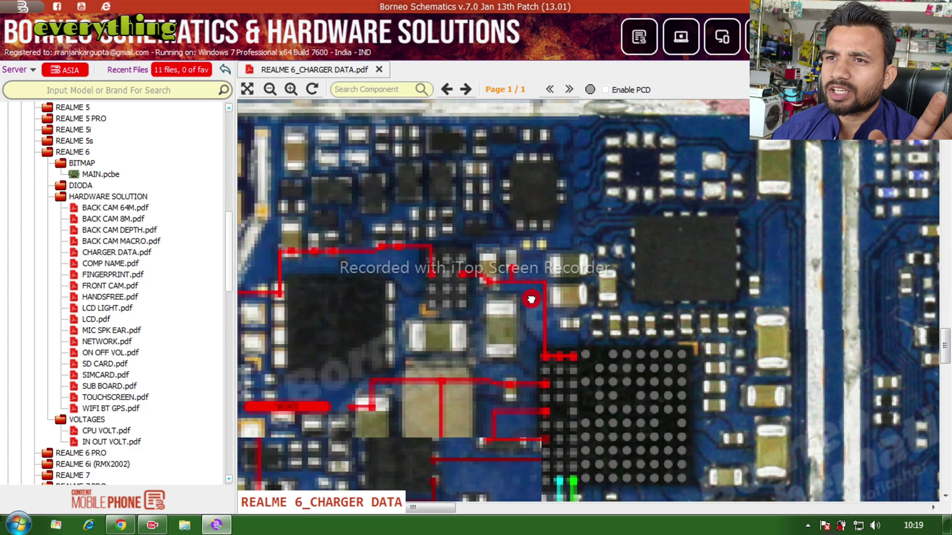
scroll(540, 294, down, 5)
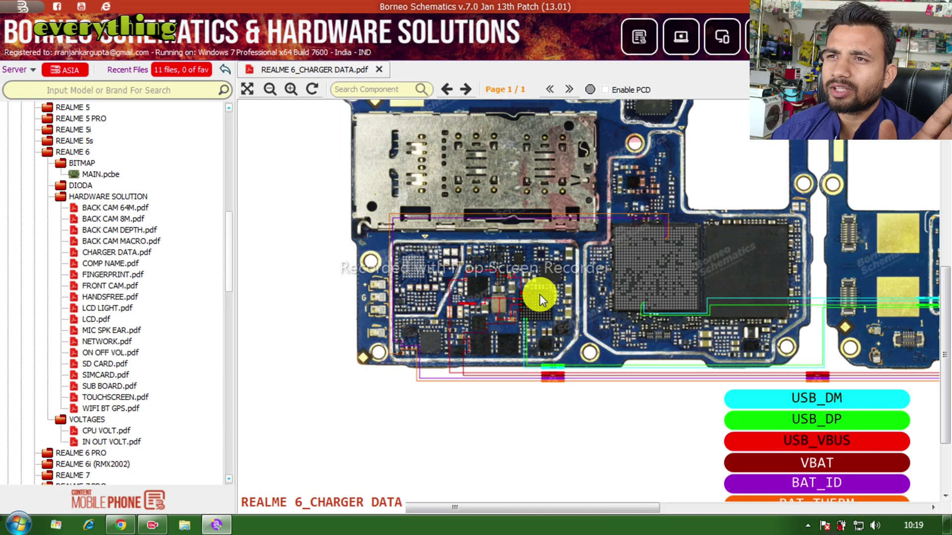